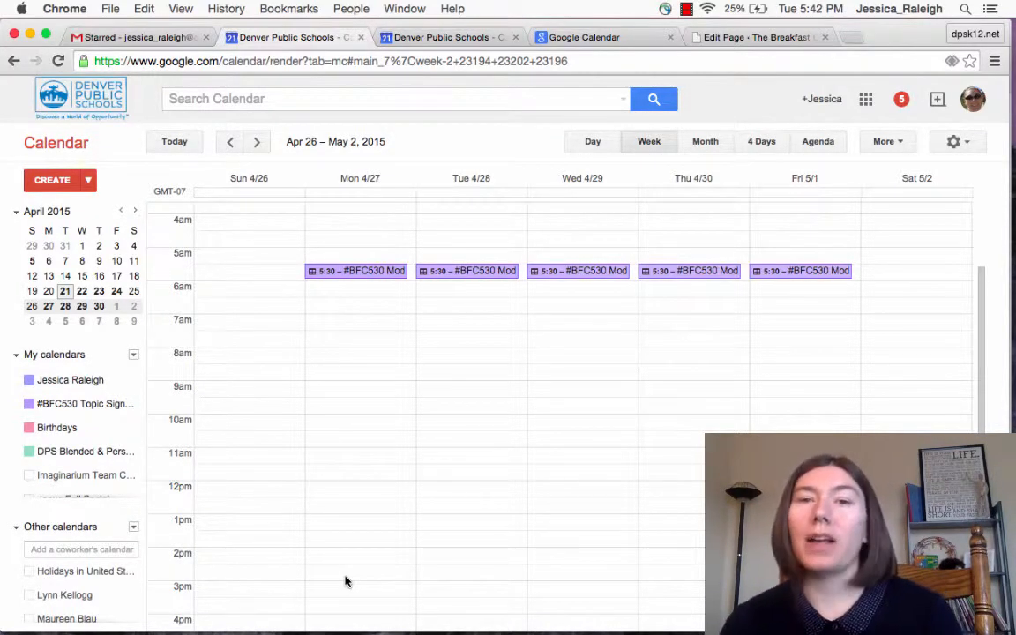
Begin a new calendar, enable sharing with others, and make it public with "See only free/busy (hide details)" access.
{"action": "left_click", "coordinate": [134, 355]}
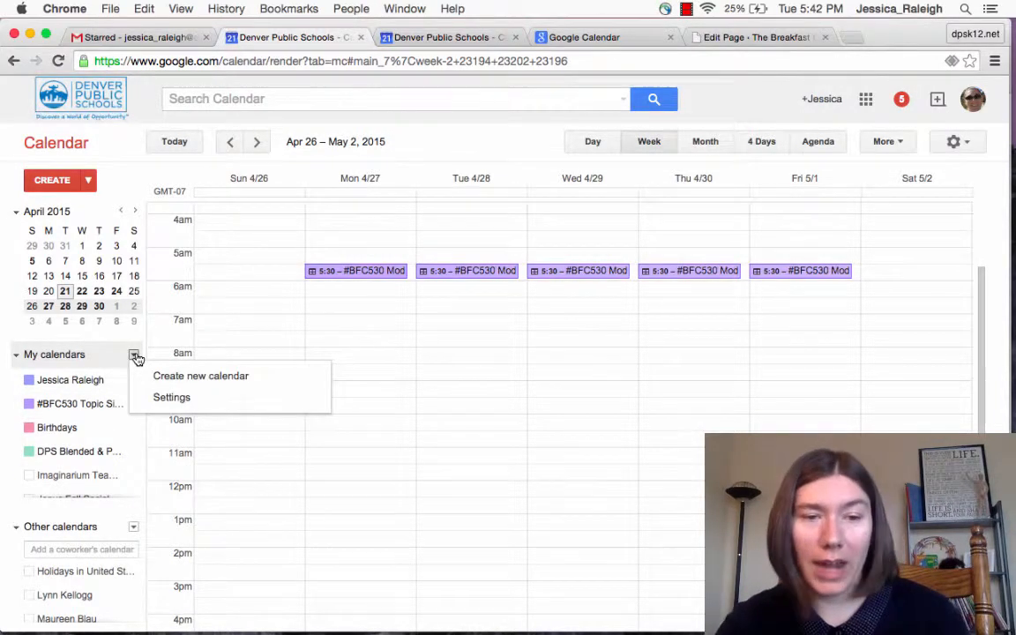
{"action": "left_click", "coordinate": [174, 386]}
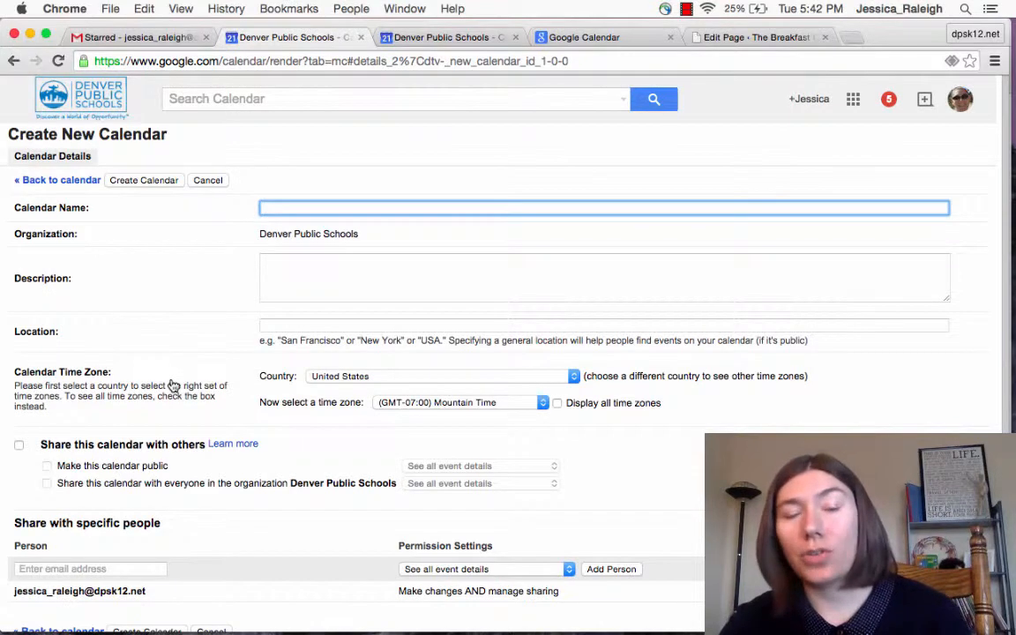
{"action": "scroll", "coordinate": [307, 400], "scroll_direction": "down", "scroll_amount": 1}
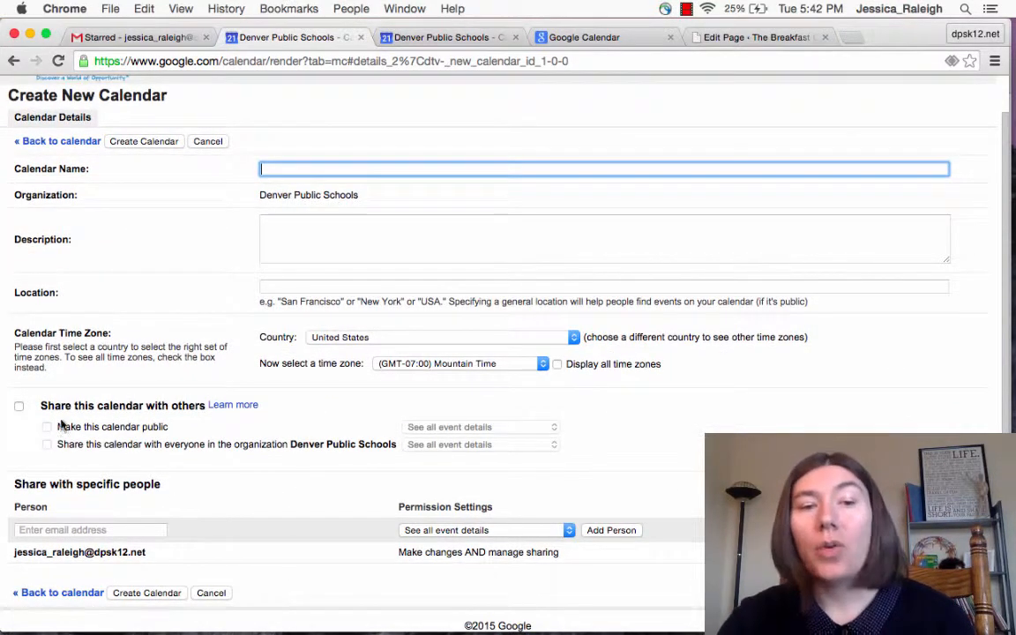
{"action": "left_click", "coordinate": [18, 407]}
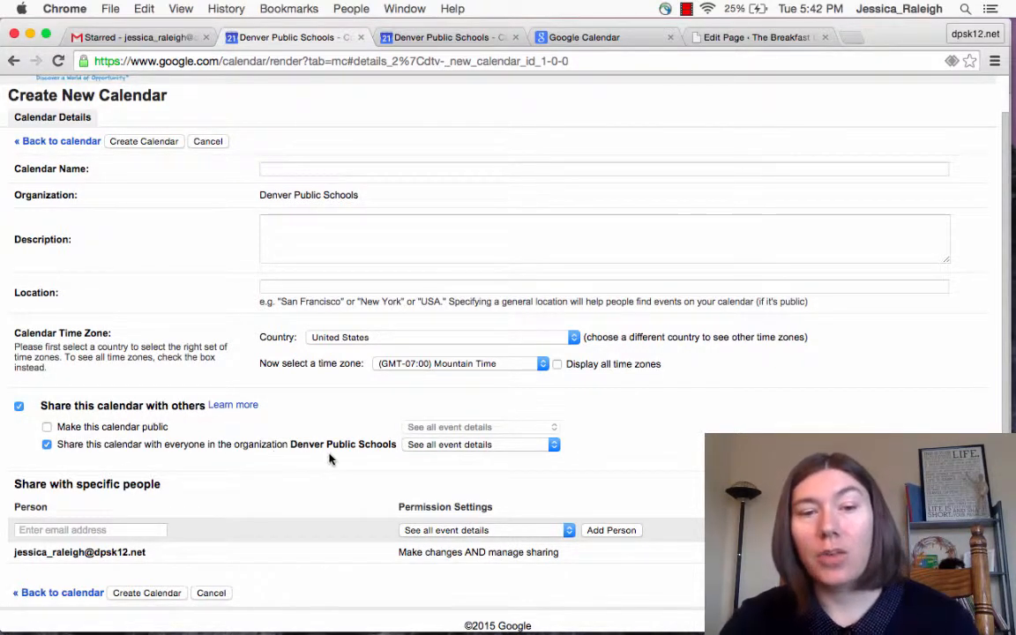
{"action": "left_click", "coordinate": [47, 427]}
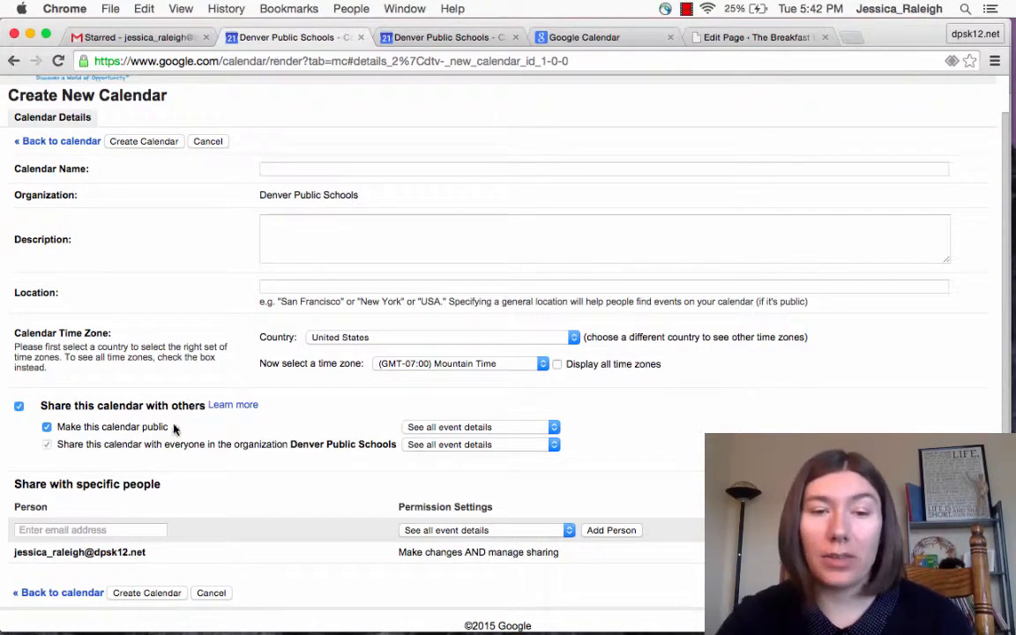
{"action": "left_click", "coordinate": [550, 427]}
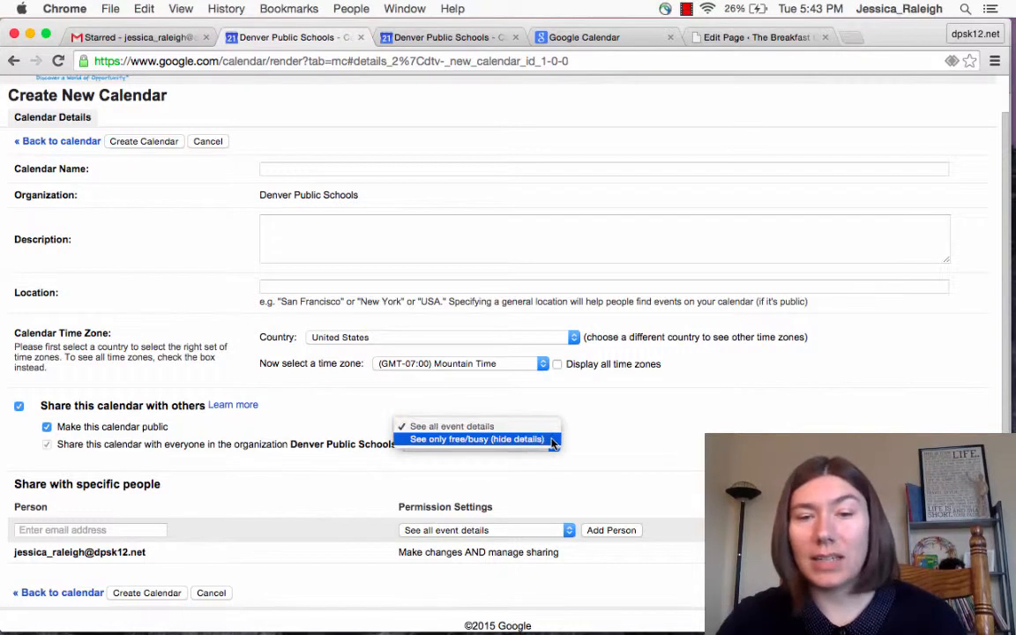
{"action": "left_click", "coordinate": [553, 440]}
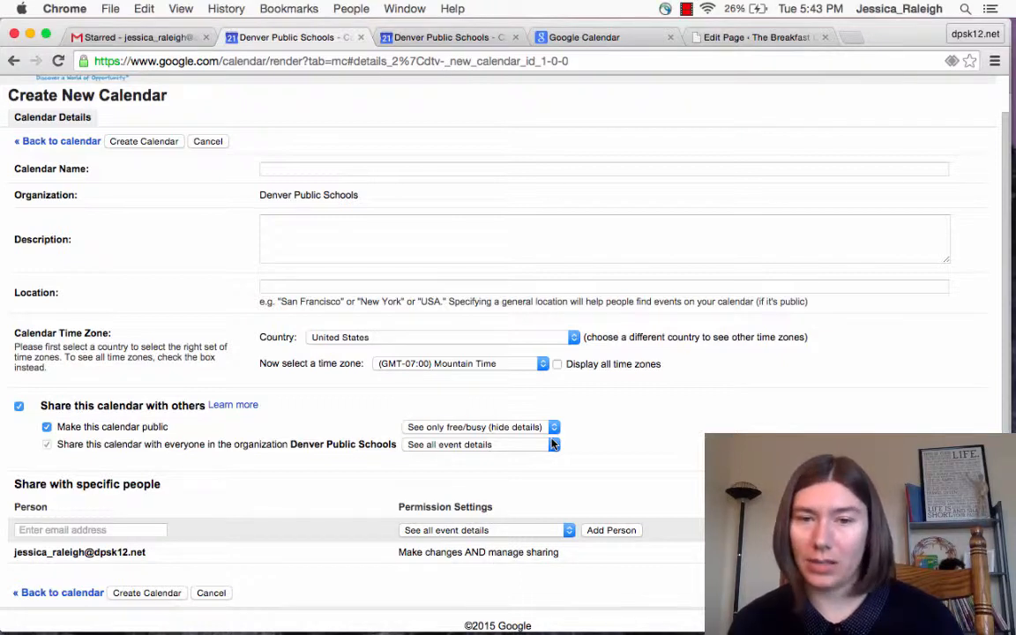
Review the permission levels for sharing with specific people and discard the unfinished new calendar.
{"action": "left_click", "coordinate": [97, 529]}
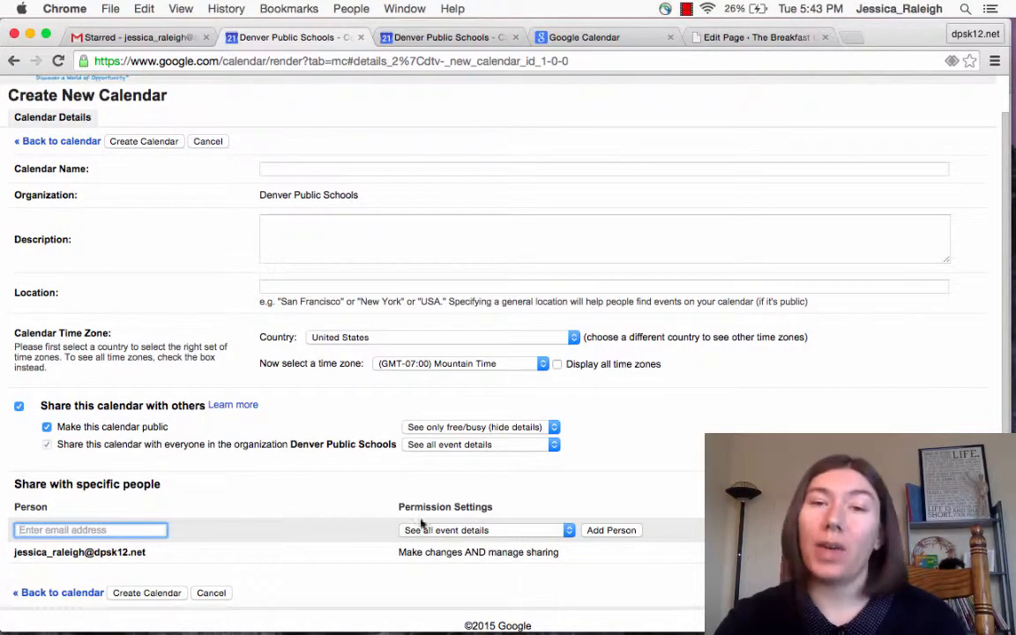
{"action": "left_click", "coordinate": [534, 531]}
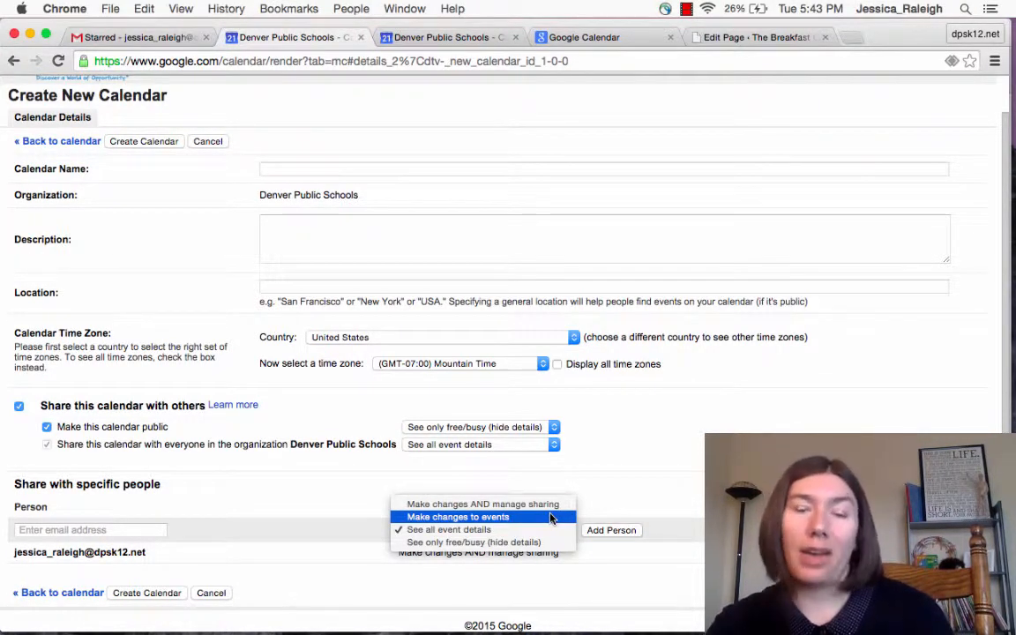
{"action": "left_click", "coordinate": [313, 481]}
{"action": "left_click", "coordinate": [209, 142]}
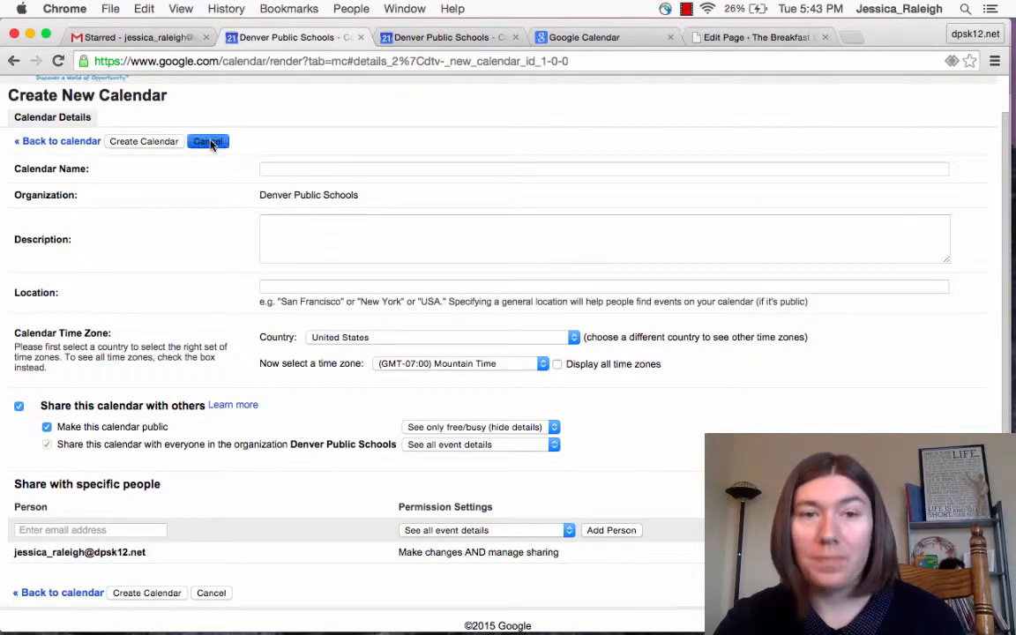
{"action": "left_click", "coordinate": [628, 240]}
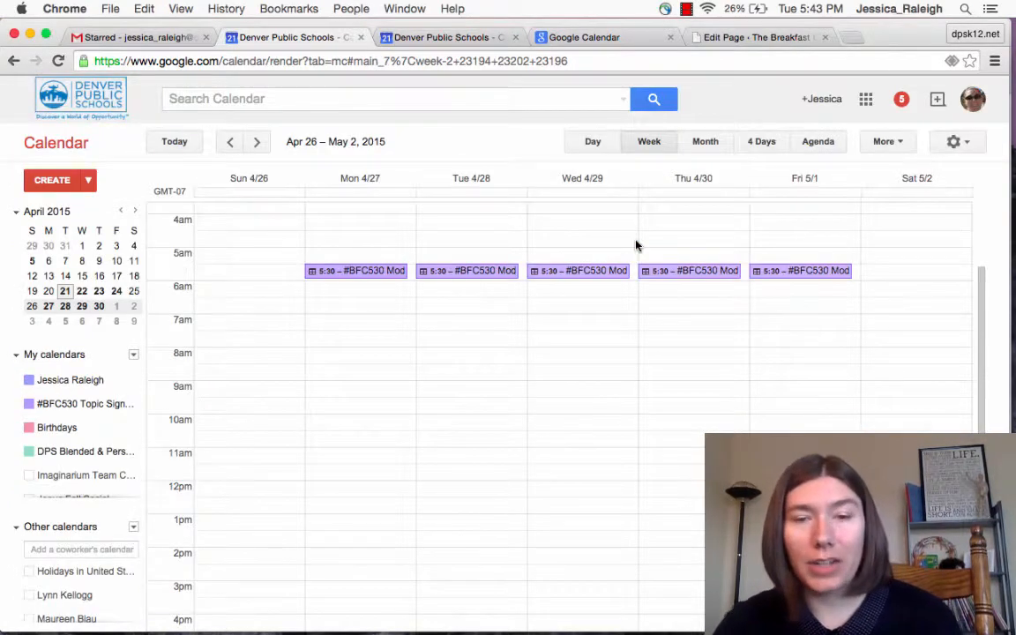
Start an appointment slot block titled Office Hours on Monday, April 27, 7am – 8am.
{"action": "left_click", "coordinate": [354, 328]}
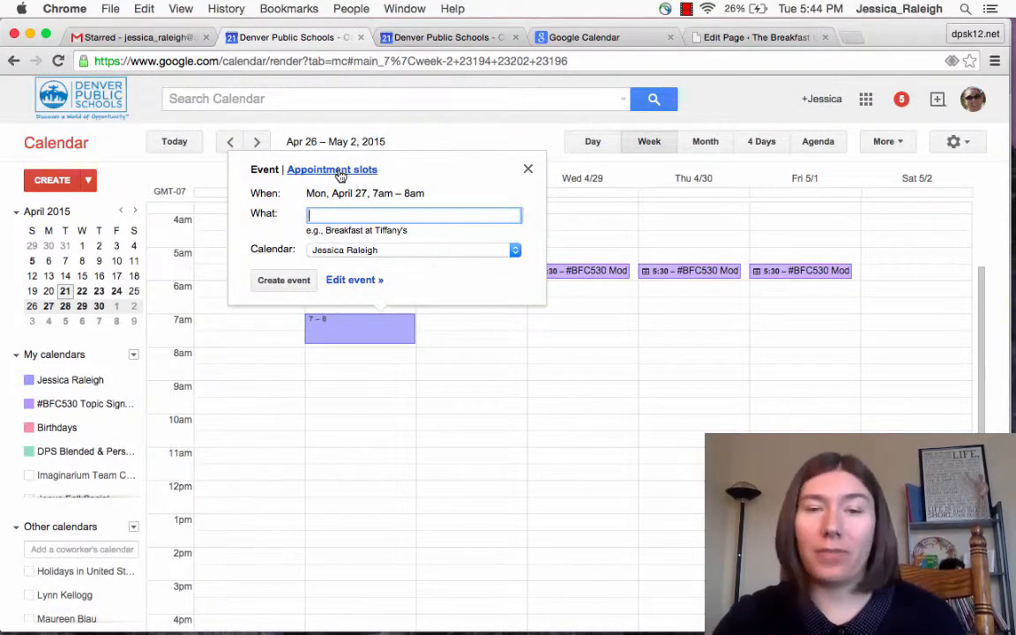
{"action": "left_click", "coordinate": [340, 170]}
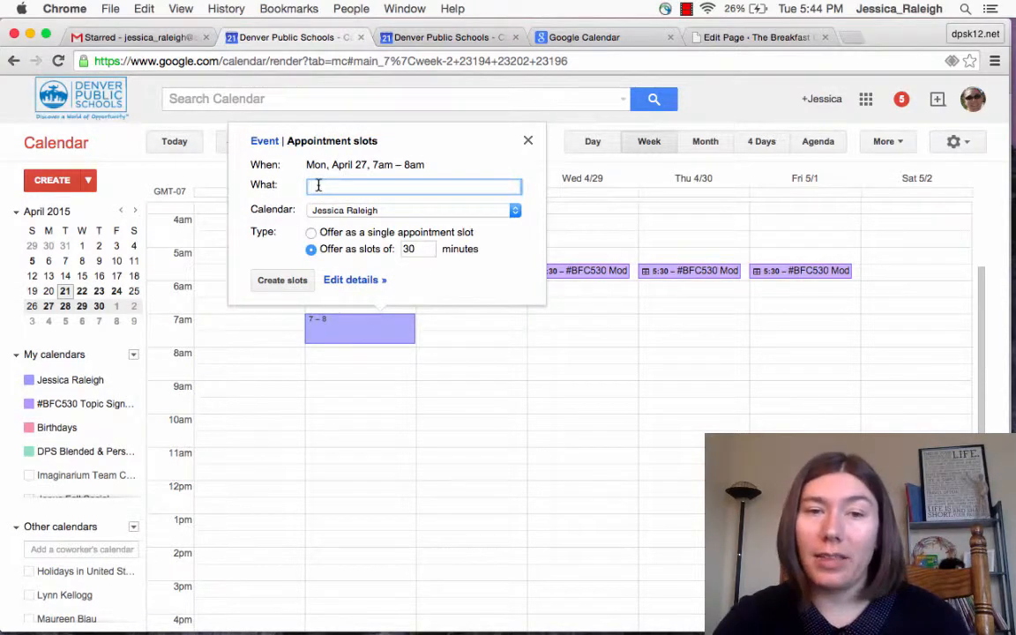
{"action": "type", "text": "Office H"}
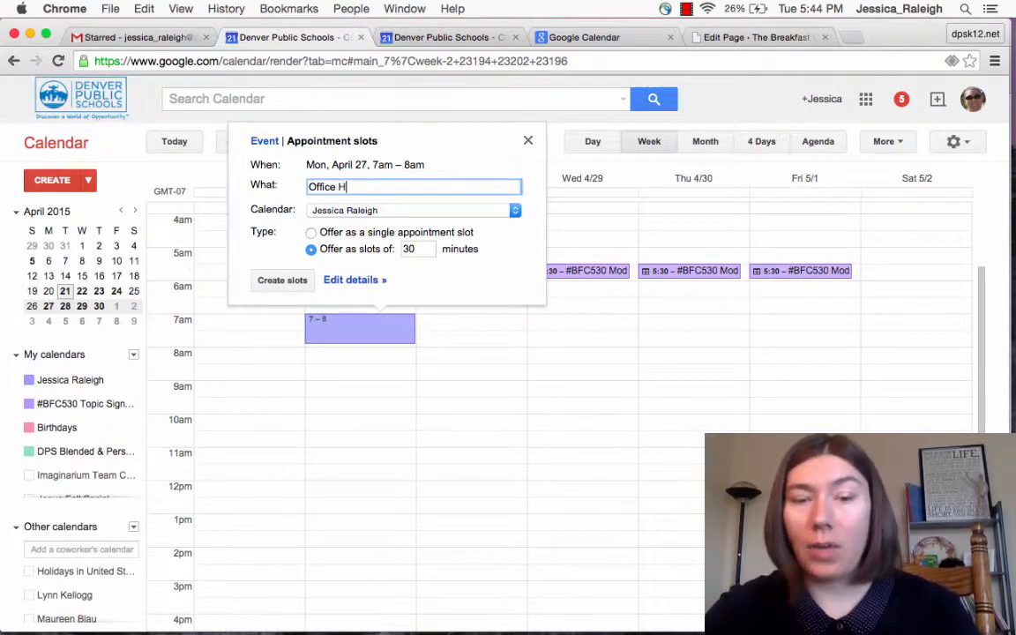
{"action": "type", "text": "ours"}
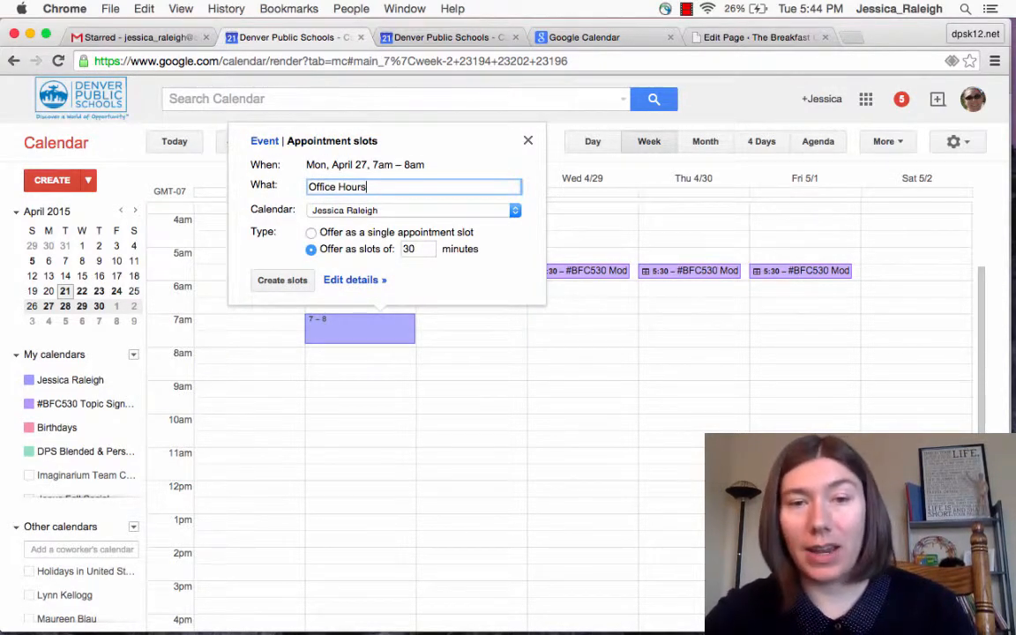
Assign the block to the #BFC530 Topic Signups calendar, offer it as a single appointment slot, and open its full details.
{"action": "left_click", "coordinate": [457, 212]}
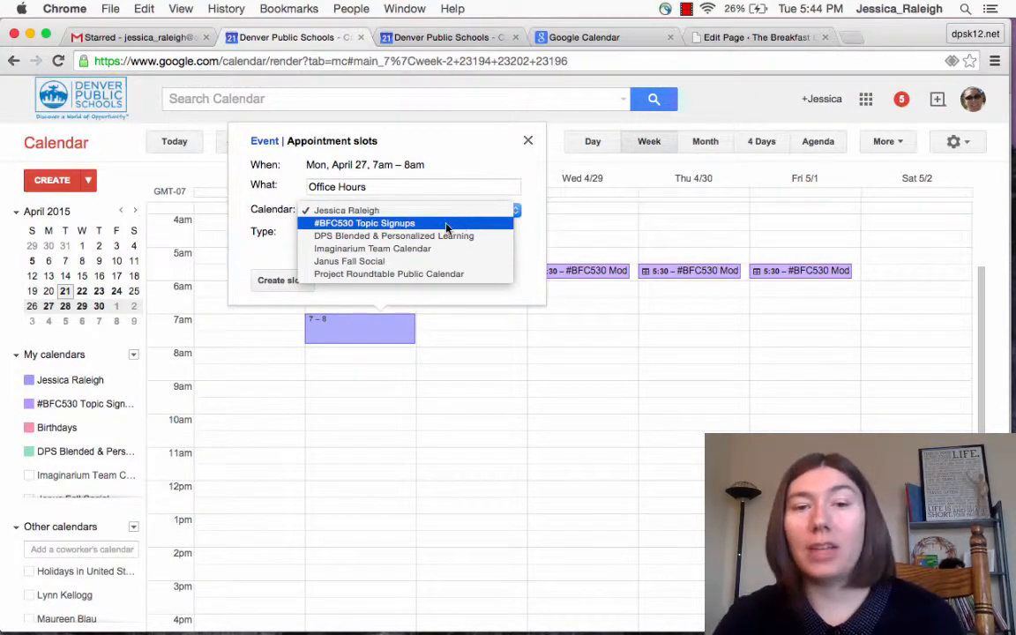
{"action": "left_click", "coordinate": [455, 224]}
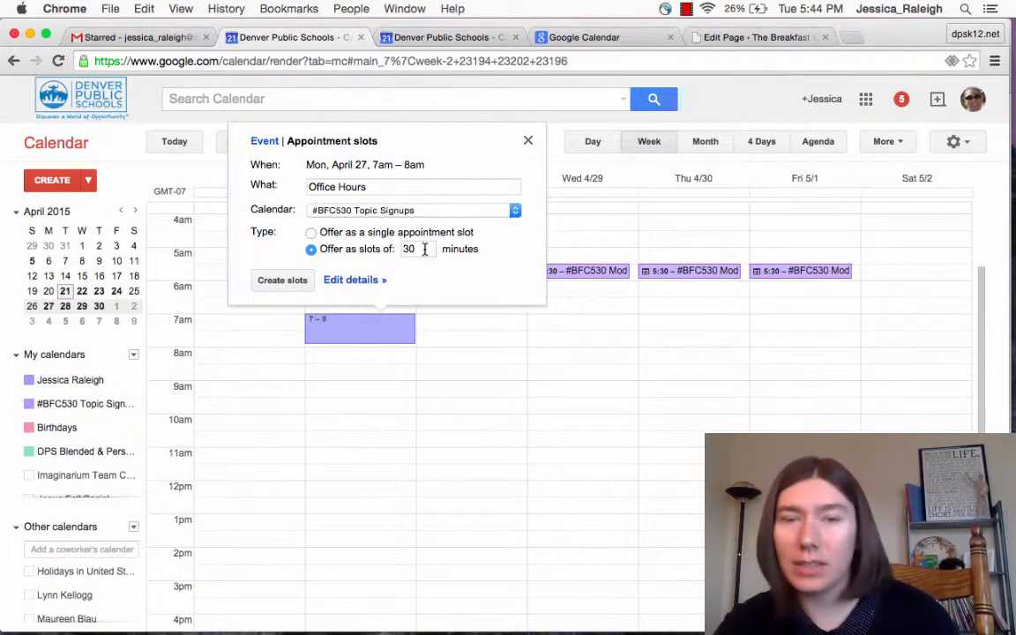
{"action": "left_click", "coordinate": [310, 232]}
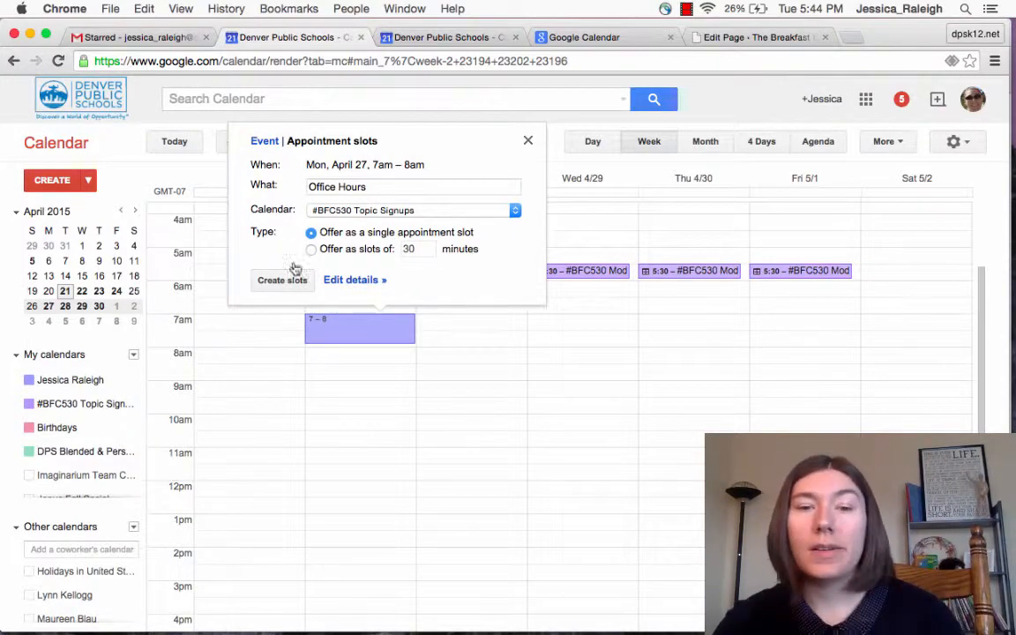
{"action": "left_click", "coordinate": [333, 280]}
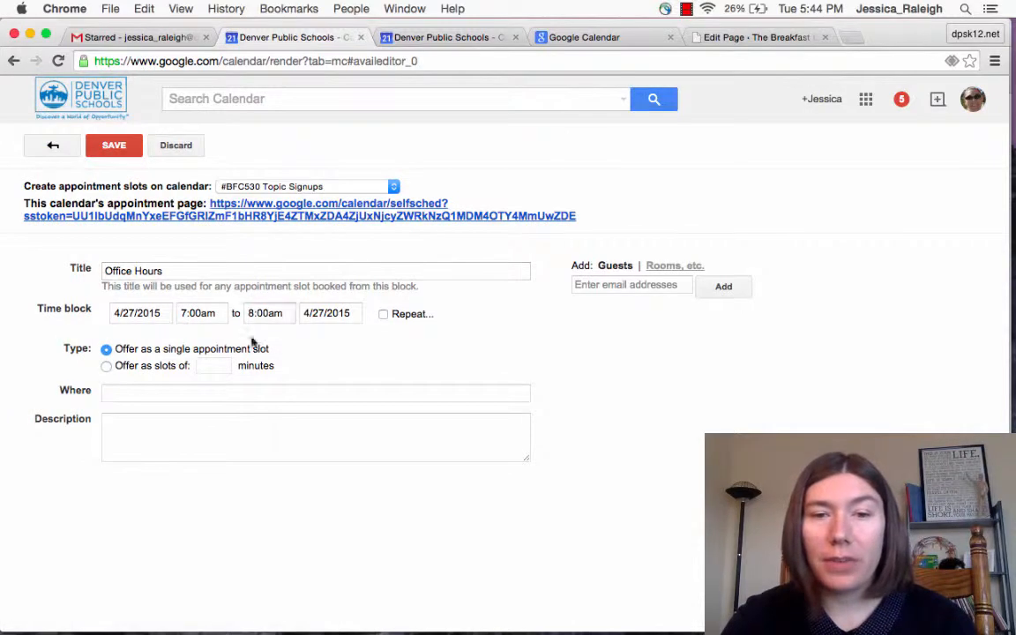
Examine the block's location and description fields and its repeat options, leaving the repeat settings without applying them.
{"action": "left_click", "coordinate": [129, 393]}
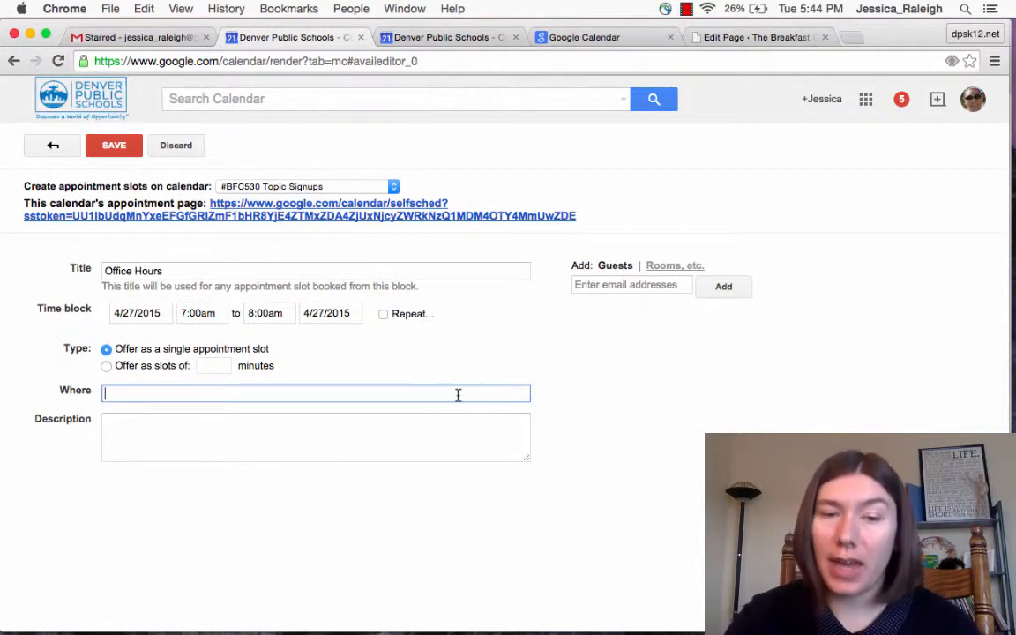
{"action": "left_click", "coordinate": [294, 442]}
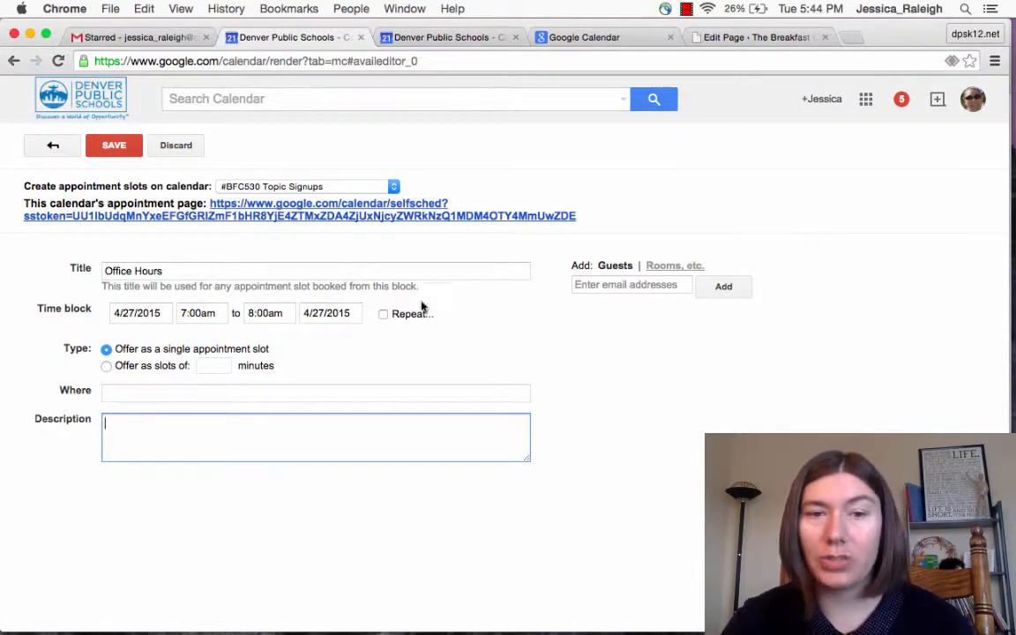
{"action": "left_click", "coordinate": [385, 315]}
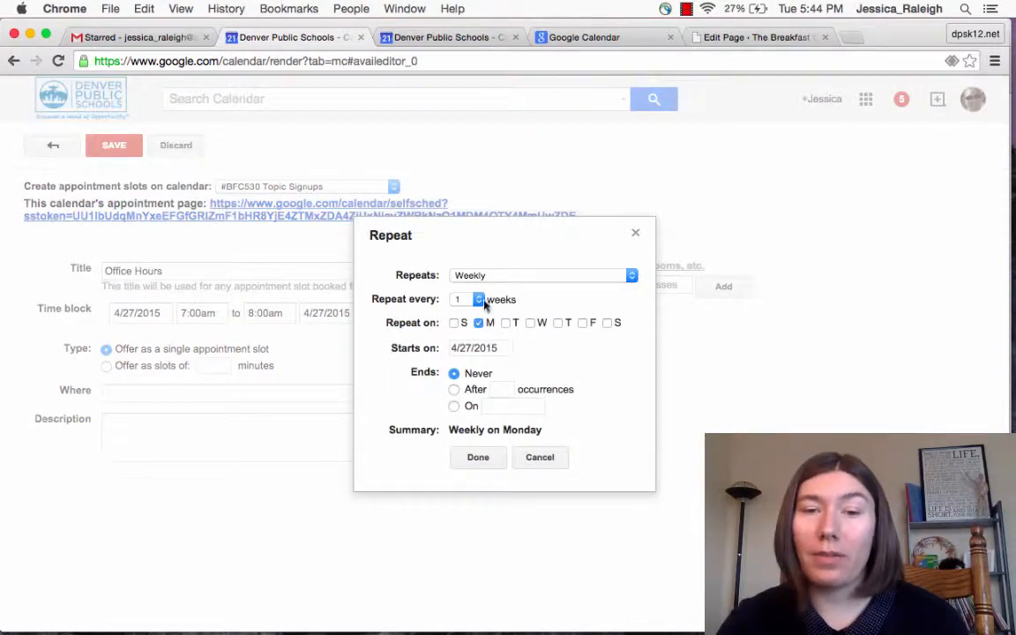
{"action": "left_click", "coordinate": [524, 276]}
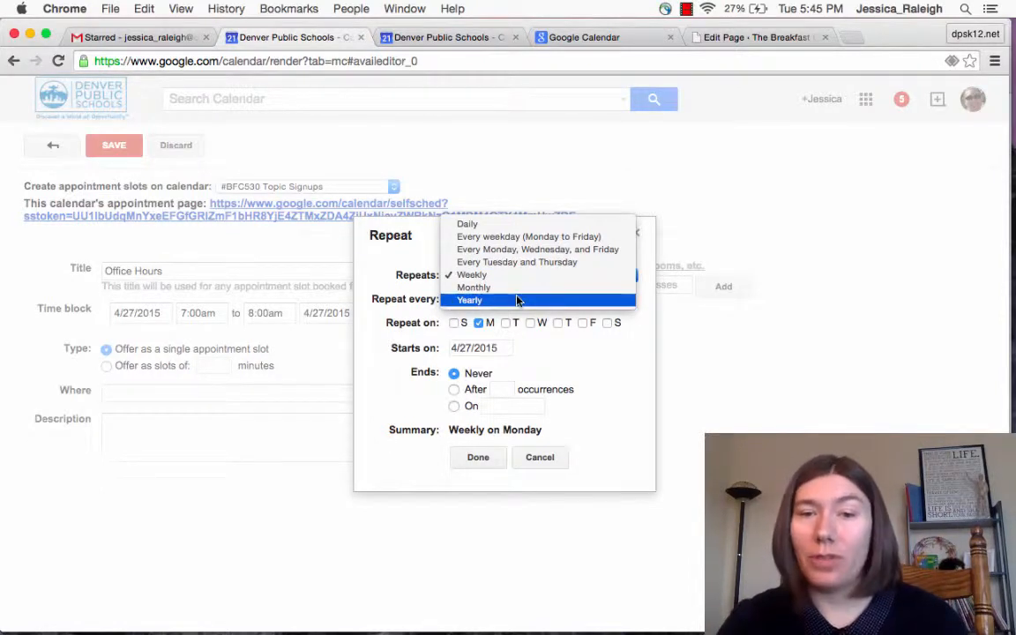
{"action": "left_click", "coordinate": [570, 270]}
{"action": "left_click", "coordinate": [540, 457]}
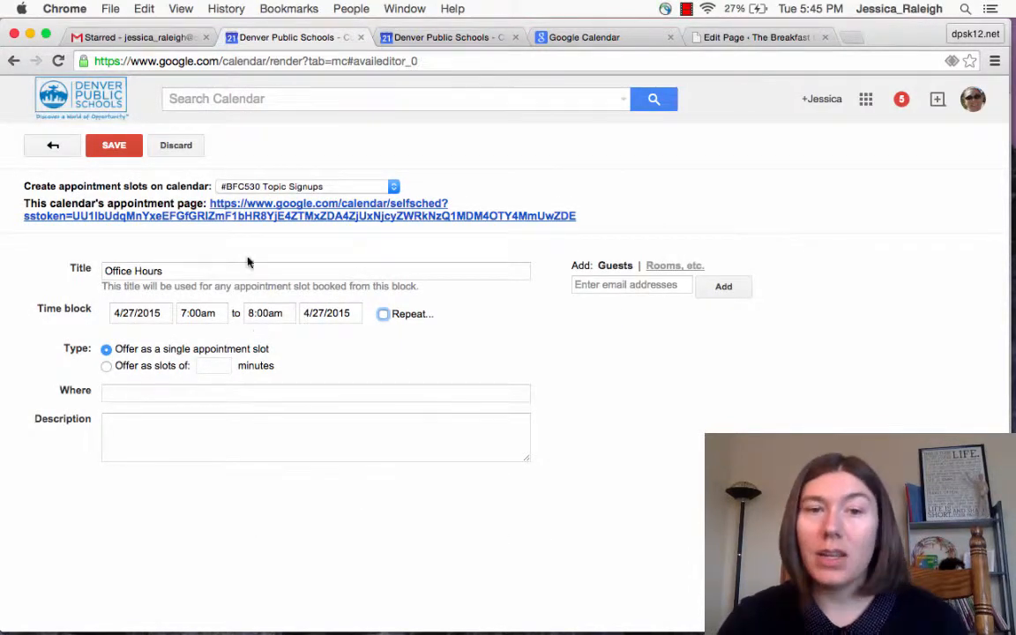
Highlight the calendar's appointment page link and save the Office Hours appointment block.
{"action": "left_click_drag", "start_coordinate": [23, 202], "coordinate": [500, 228]}
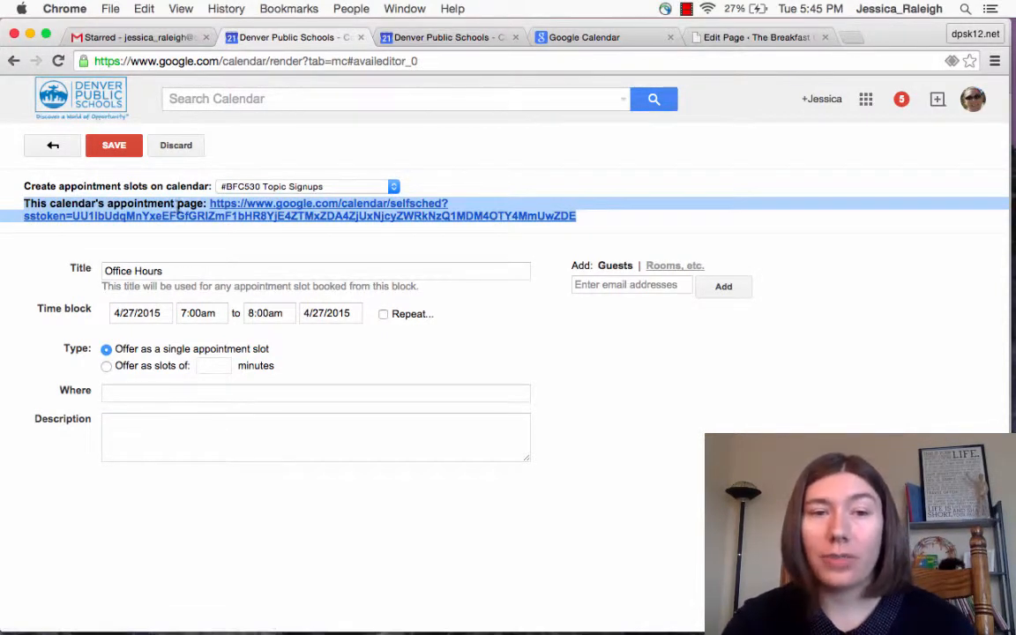
{"action": "left_click", "coordinate": [106, 143]}
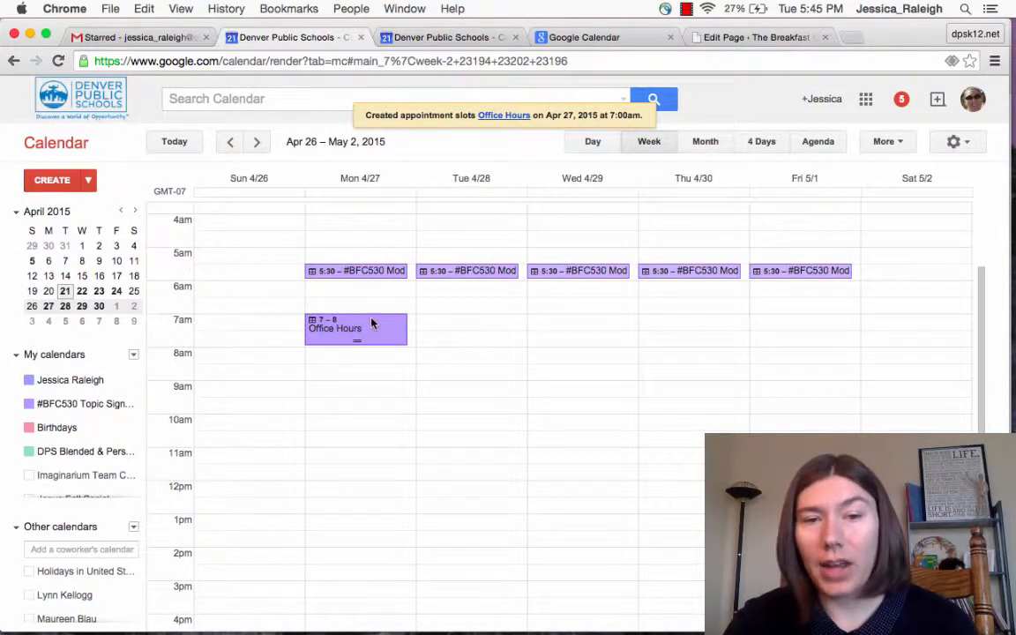
On the appointment sign-up page, book the Office Hours slot on Monday, April 27, 7am – 8am, in the Apr 26 – May 2 week.
{"action": "left_click", "coordinate": [600, 37]}
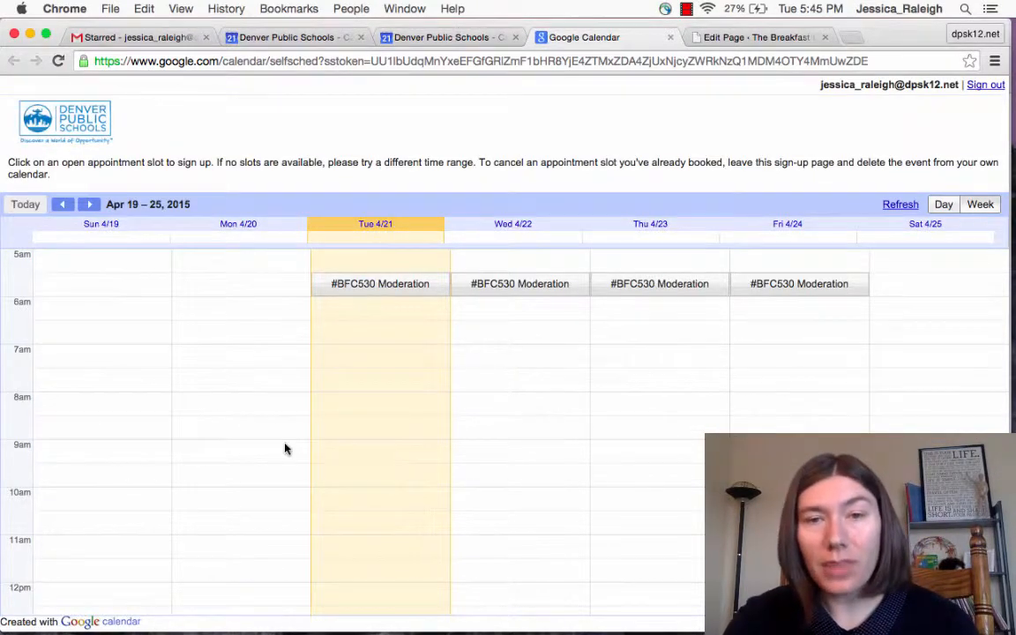
{"action": "scroll", "coordinate": [284, 446], "scroll_direction": "up", "scroll_amount": 2}
{"action": "left_click", "coordinate": [90, 206]}
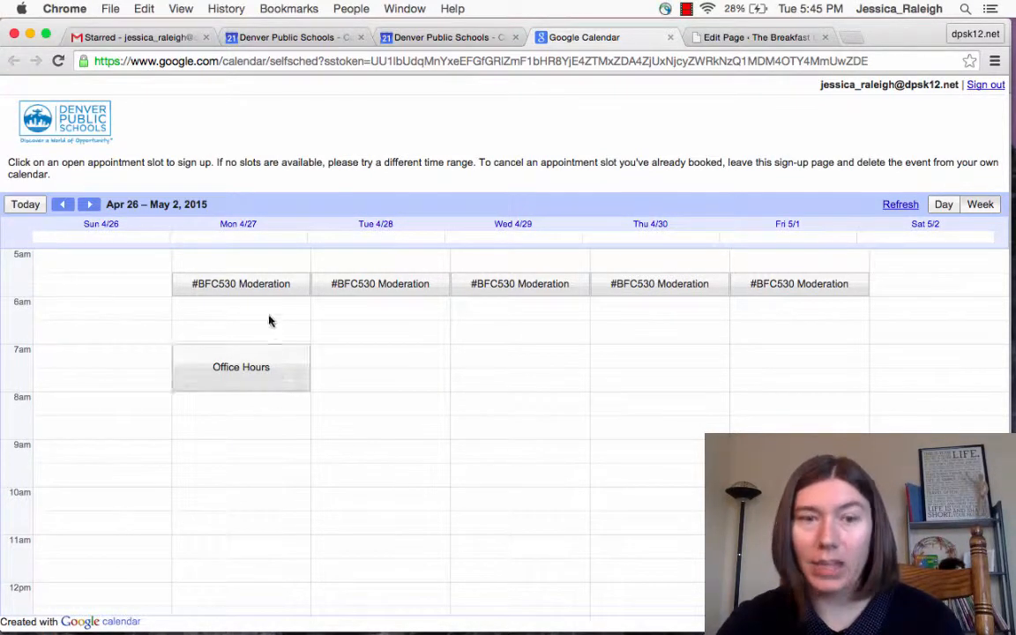
{"action": "left_click", "coordinate": [259, 384]}
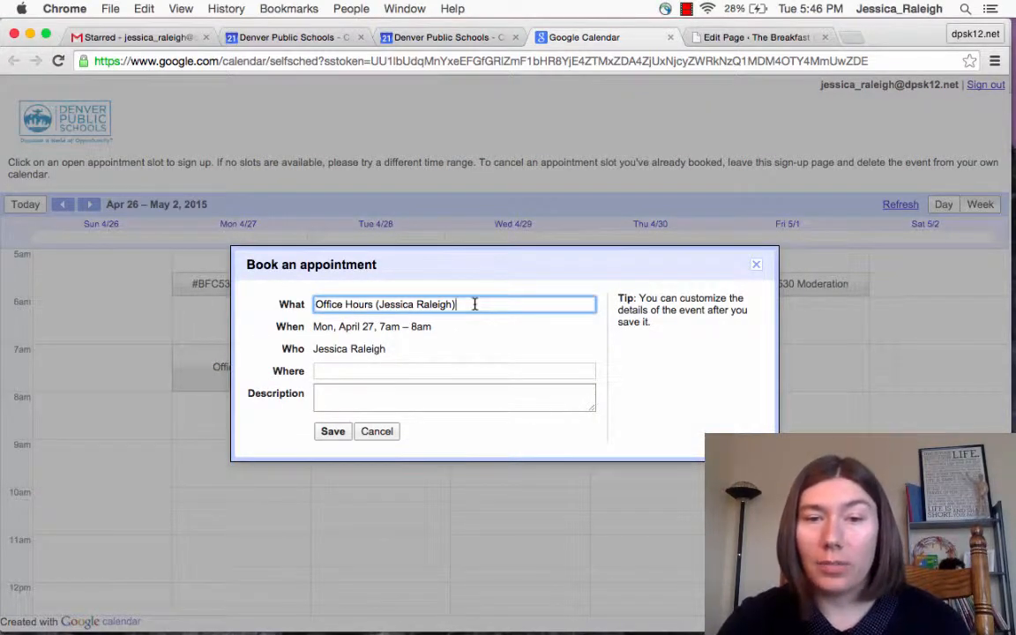
{"action": "left_click", "coordinate": [332, 375]}
{"action": "left_click", "coordinate": [354, 393]}
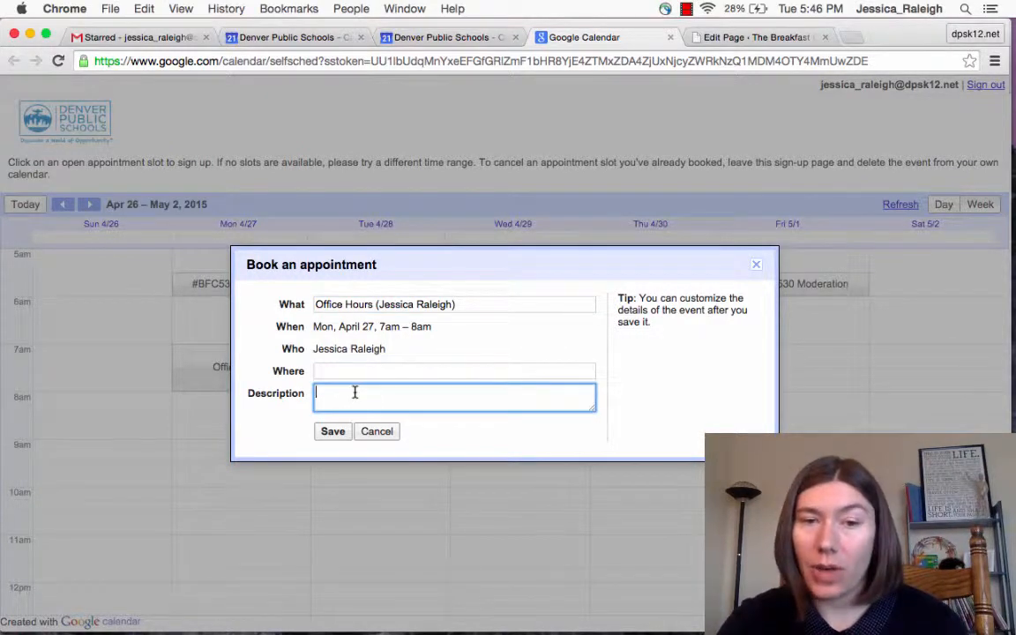
{"action": "left_click_drag", "start_coordinate": [397, 354], "coordinate": [282, 348]}
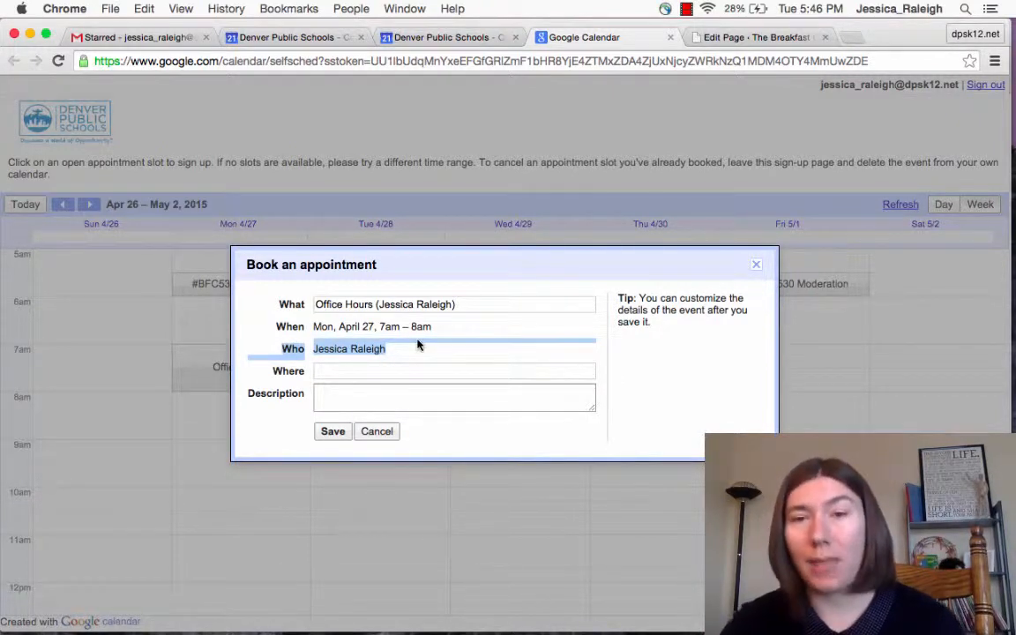
{"action": "left_click", "coordinate": [331, 431]}
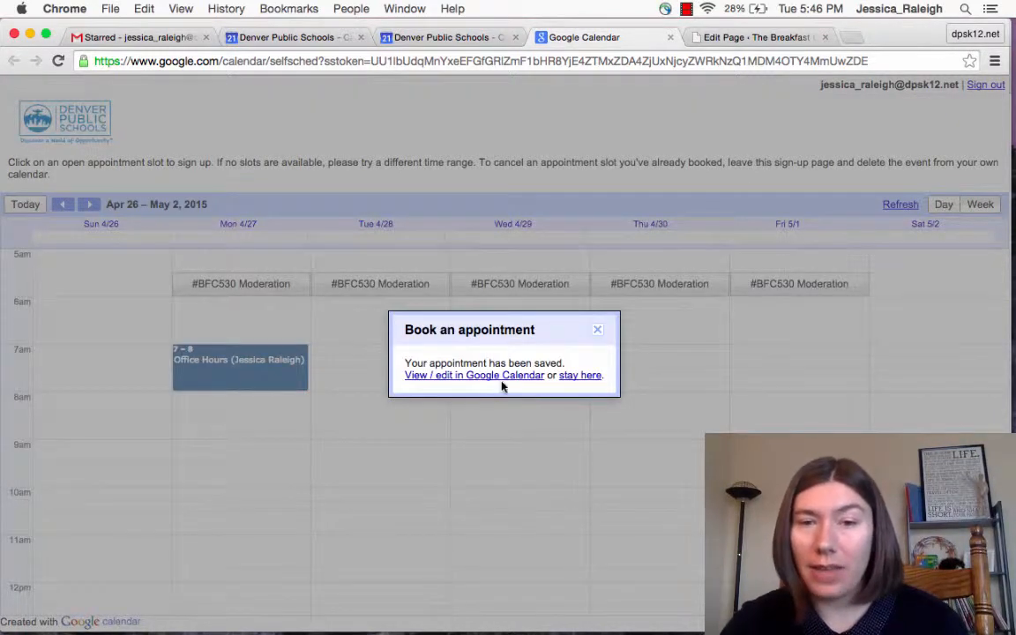
{"action": "left_click", "coordinate": [597, 331]}
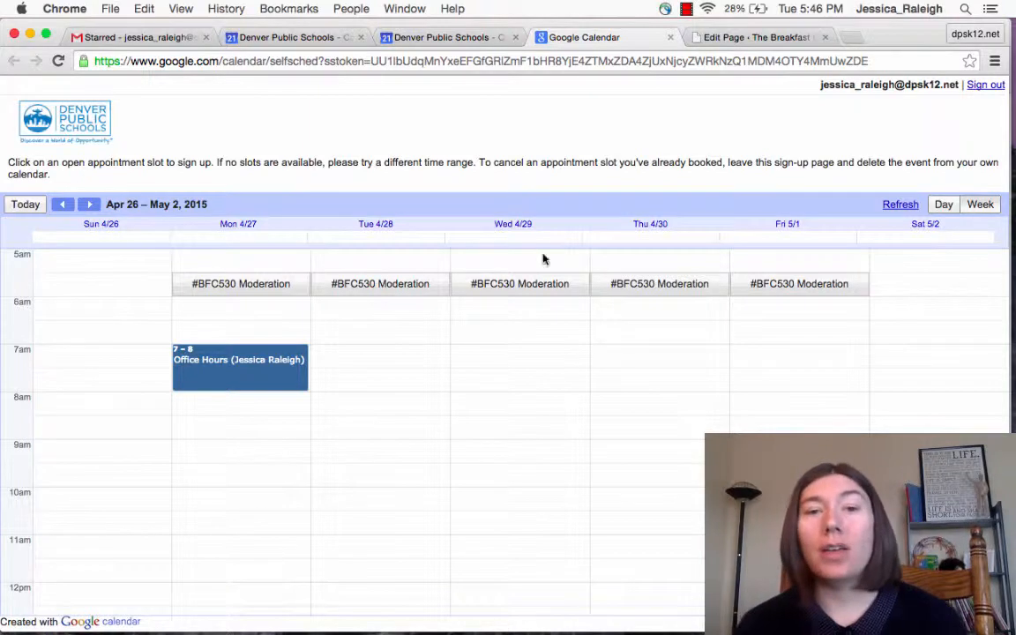
Check the Office Hours booking in the main calendar and return to the appointment sign-up page.
{"action": "left_click", "coordinate": [291, 38]}
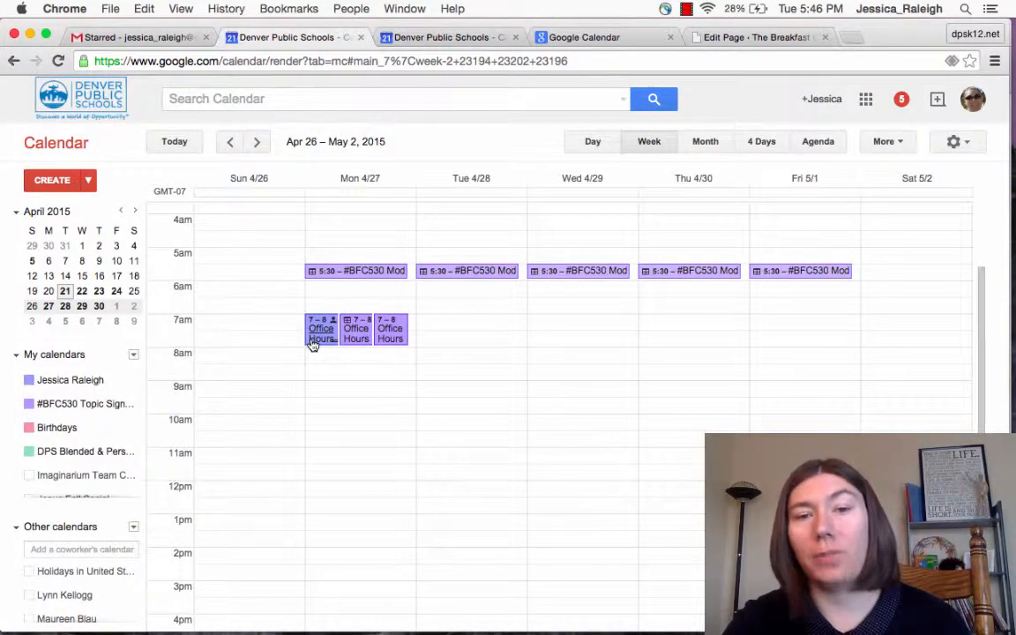
{"action": "left_click", "coordinate": [436, 39]}
{"action": "left_click", "coordinate": [547, 39]}
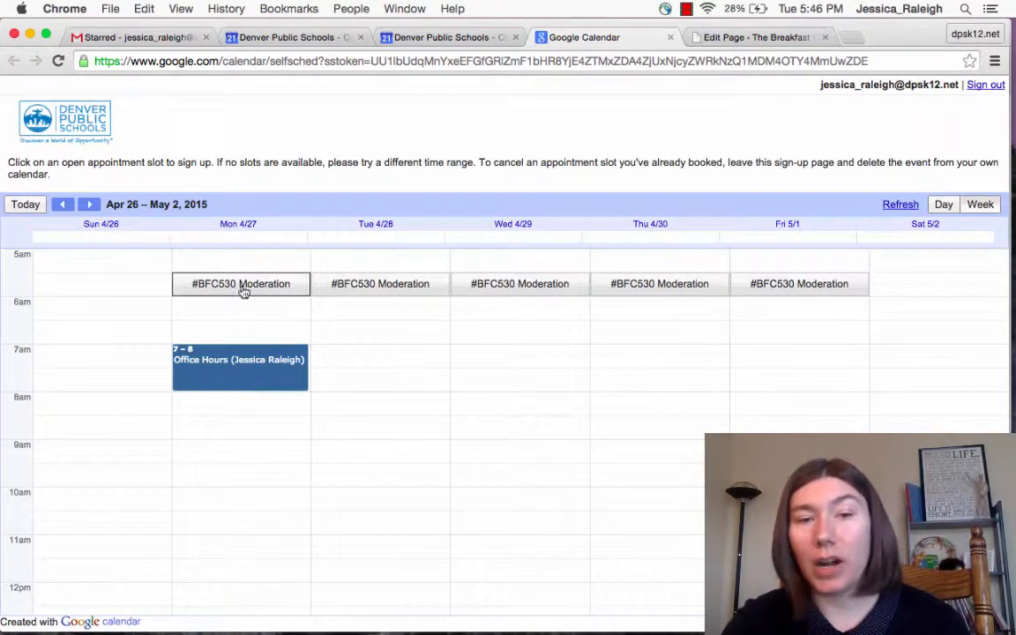
View the booked Office Hours details and Monday's #BFC530 Moderation booking form, closing the form without booking.
{"action": "left_click", "coordinate": [271, 378]}
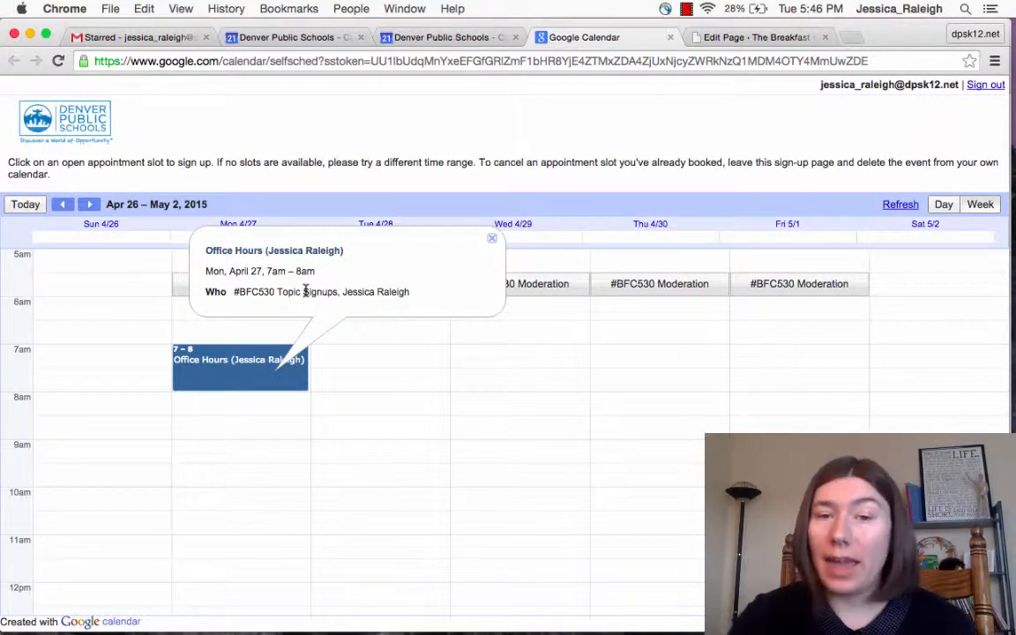
{"action": "left_click", "coordinate": [275, 421]}
{"action": "left_click", "coordinate": [293, 297]}
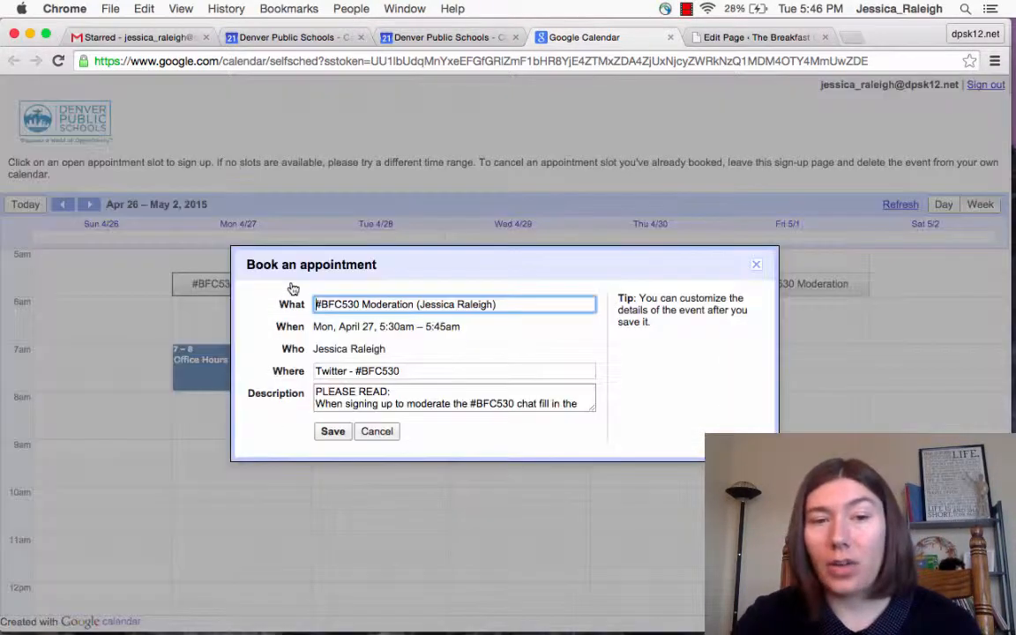
{"action": "left_click", "coordinate": [388, 433]}
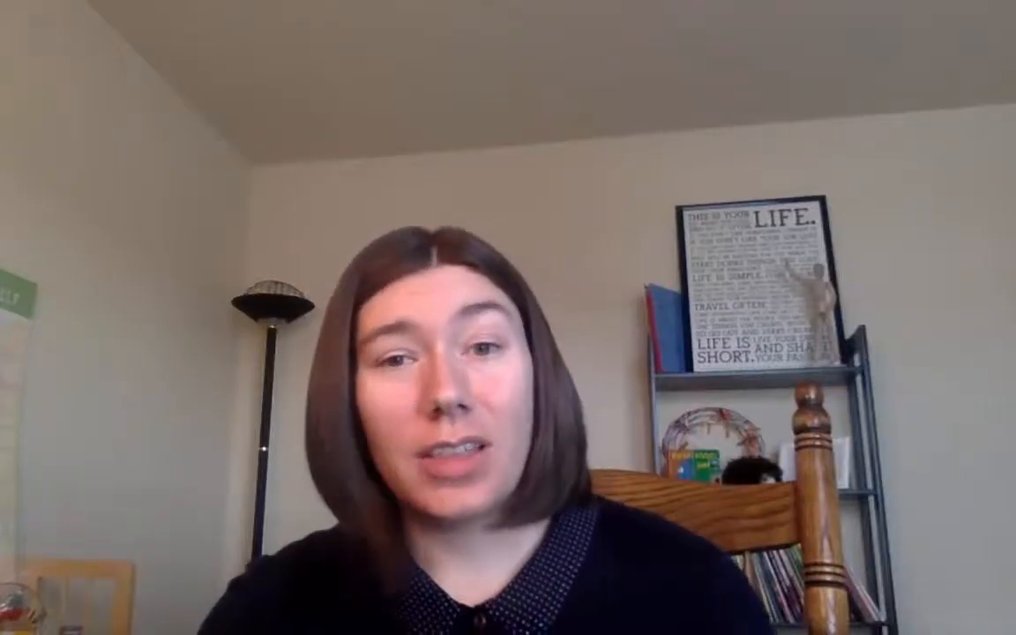